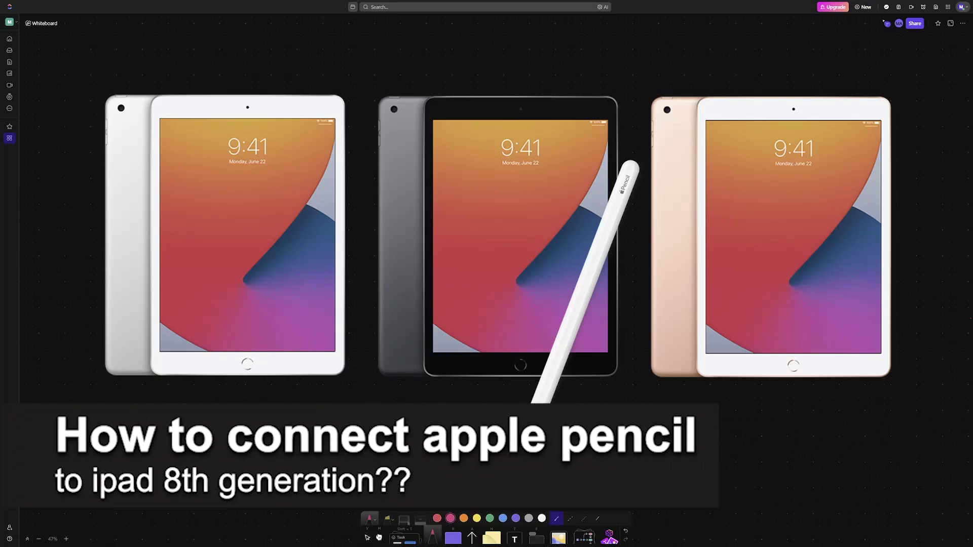
Step: Write a red "2" under the middle iPad and "8th" above it, underlined and circled
{"action": "left_click_drag", "start_coordinate": [572, 403], "coordinate": [582, 401]}
{"action": "mouse_move", "coordinate": [495, 55]}
{"action": "left_mouse_down"}
{"action": "mouse_move", "coordinate": [513, 84]}
{"action": "mouse_move", "coordinate": [537, 87]}
{"action": "left_mouse_up"}
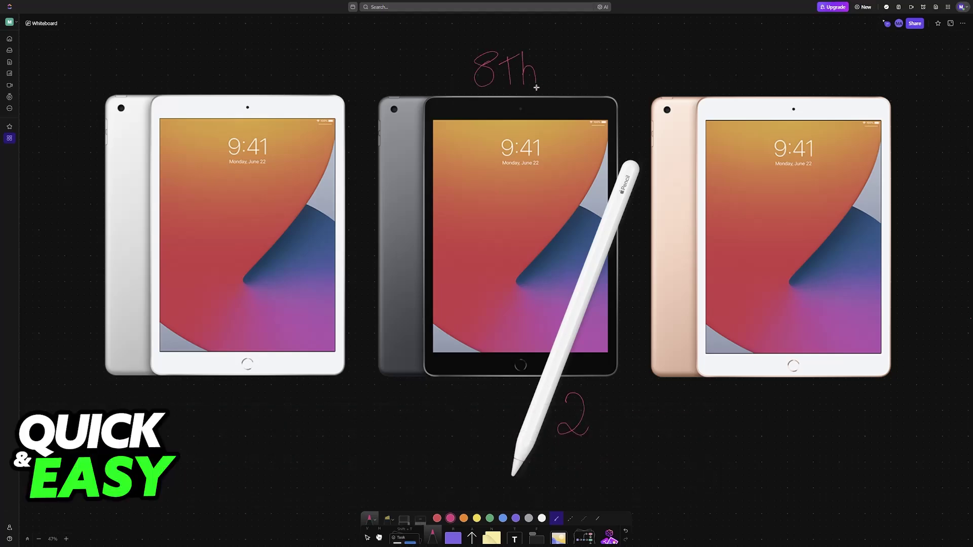
{"action": "left_click_drag", "start_coordinate": [454, 92], "coordinate": [556, 88]}
{"action": "left_click_drag", "start_coordinate": [490, 98], "coordinate": [534, 95]}
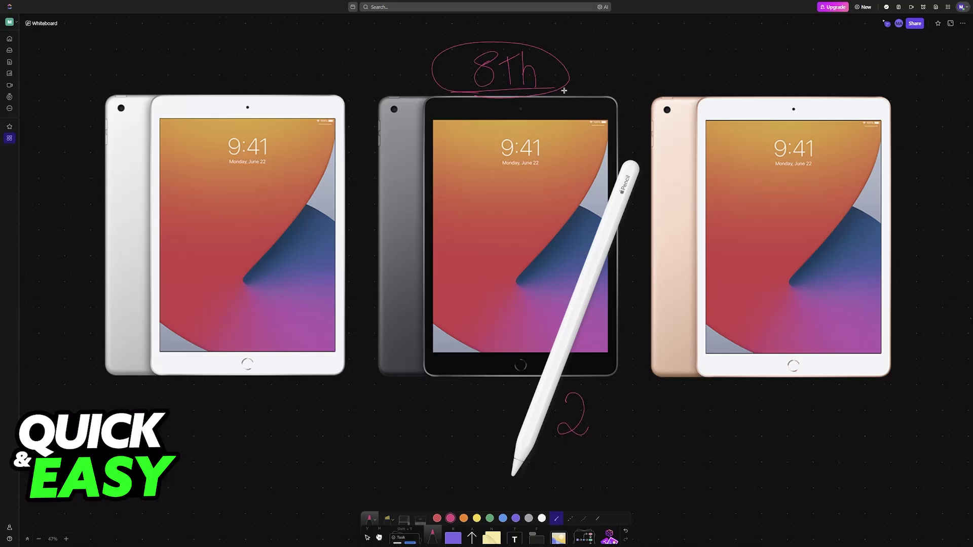
{"action": "scroll", "coordinate": [581, 176], "scroll_direction": "up", "scroll_amount": 5}
{"action": "scroll", "coordinate": [591, 314], "scroll_direction": "up", "scroll_amount": 2}
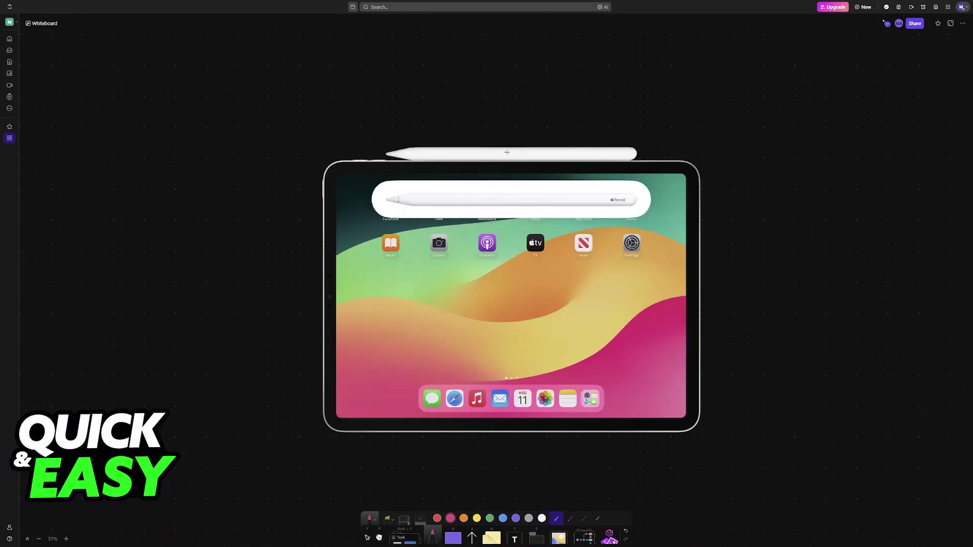
Step: Draw a red arc arrow from the Pencil to the iPad corner and a circled symbol beside the iPad
{"action": "mouse_move", "coordinate": [531, 141]}
{"action": "left_mouse_down"}
{"action": "mouse_move", "coordinate": [681, 162]}
{"action": "mouse_move", "coordinate": [674, 177]}
{"action": "left_mouse_up"}
{"action": "mouse_move", "coordinate": [524, 129]}
{"action": "left_mouse_down"}
{"action": "mouse_move", "coordinate": [529, 143]}
{"action": "mouse_move", "coordinate": [537, 138]}
{"action": "left_mouse_up"}
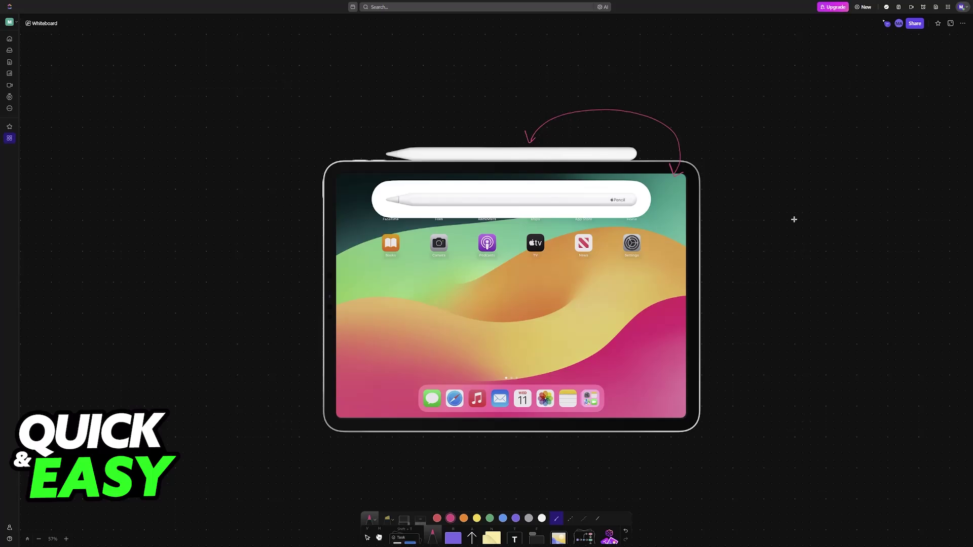
{"action": "left_click", "coordinate": [721, 250]}
{"action": "mouse_move", "coordinate": [715, 246]}
{"action": "left_mouse_down"}
{"action": "mouse_move", "coordinate": [728, 242]}
{"action": "mouse_move", "coordinate": [712, 235]}
{"action": "mouse_move", "coordinate": [709, 246]}
{"action": "mouse_move", "coordinate": [732, 273]}
{"action": "mouse_move", "coordinate": [641, 289]}
{"action": "left_mouse_up"}
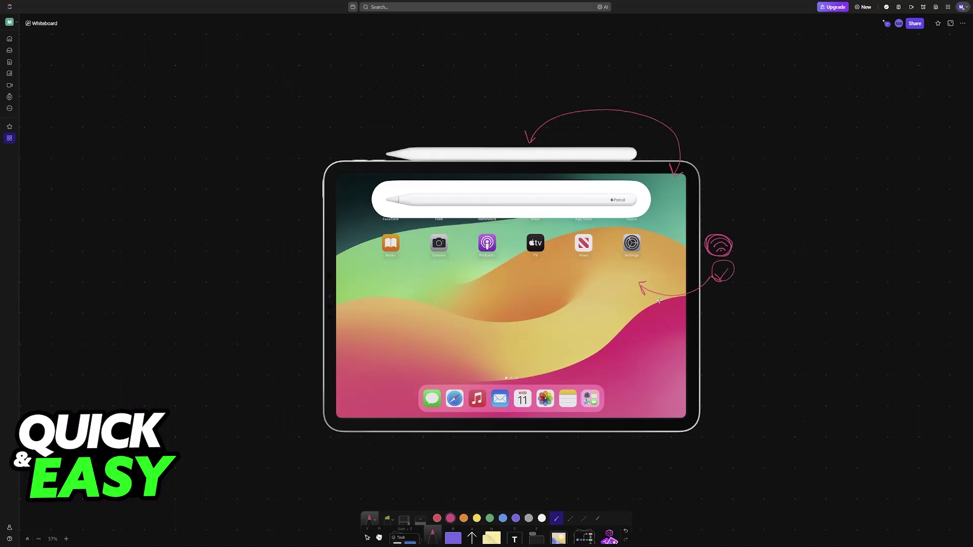
{"action": "scroll", "coordinate": [658, 300], "scroll_direction": "down", "scroll_amount": 5}
{"action": "scroll", "coordinate": [638, 274], "scroll_direction": "down", "scroll_amount": 3}
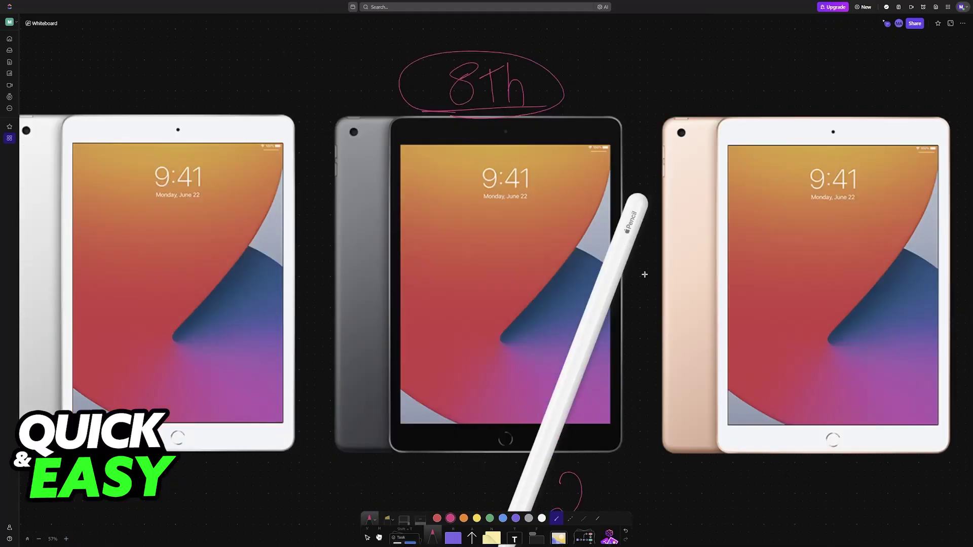
{"action": "scroll", "coordinate": [645, 255], "scroll_direction": "up", "scroll_amount": 1}
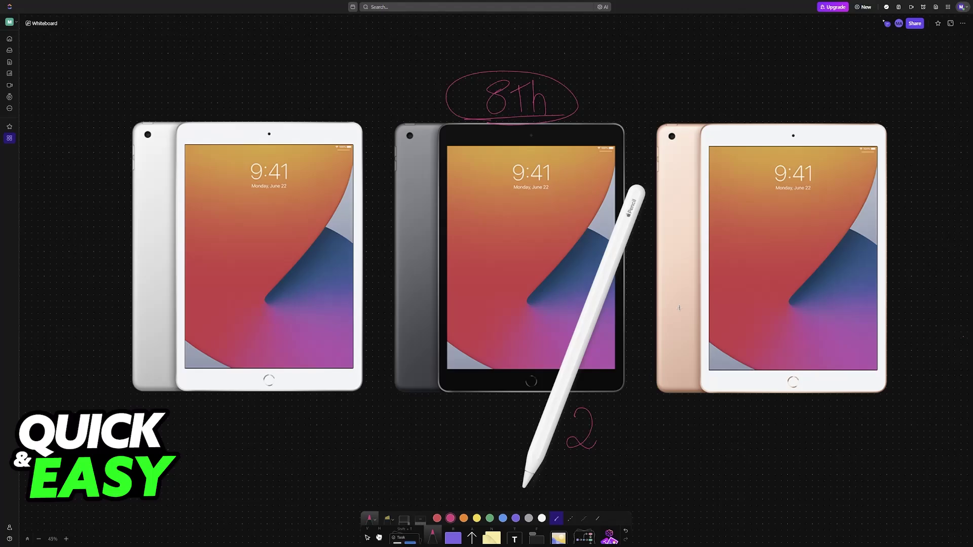
{"action": "scroll", "coordinate": [679, 308], "scroll_direction": "left", "scroll_amount": 10}
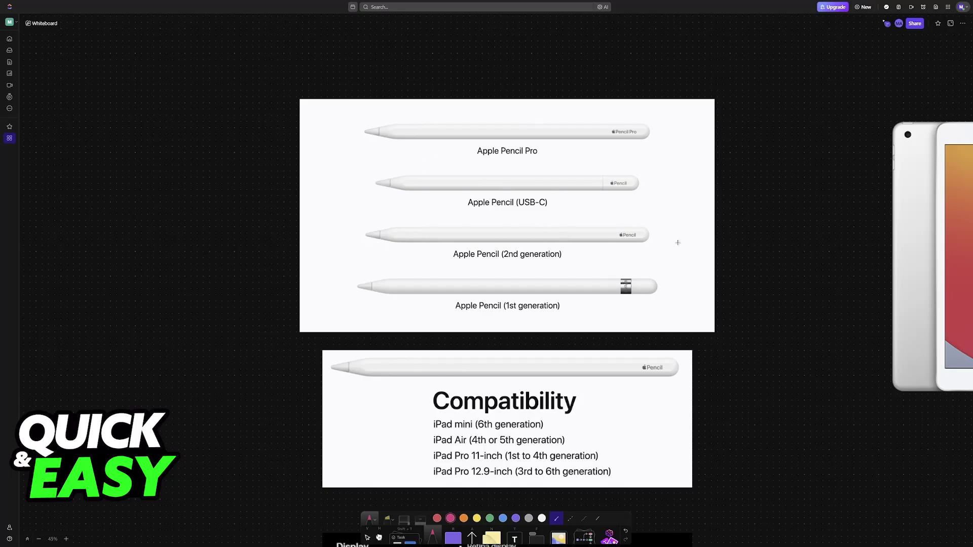
Step: Arrow the 2nd-gen Pencil to the Compatibility list, bracket the list, and underline 6th for iPad mini
{"action": "mouse_move", "coordinate": [666, 244]}
{"action": "left_mouse_down"}
{"action": "mouse_move", "coordinate": [704, 373]}
{"action": "mouse_move", "coordinate": [695, 445]}
{"action": "mouse_move", "coordinate": [665, 443]}
{"action": "left_mouse_up"}
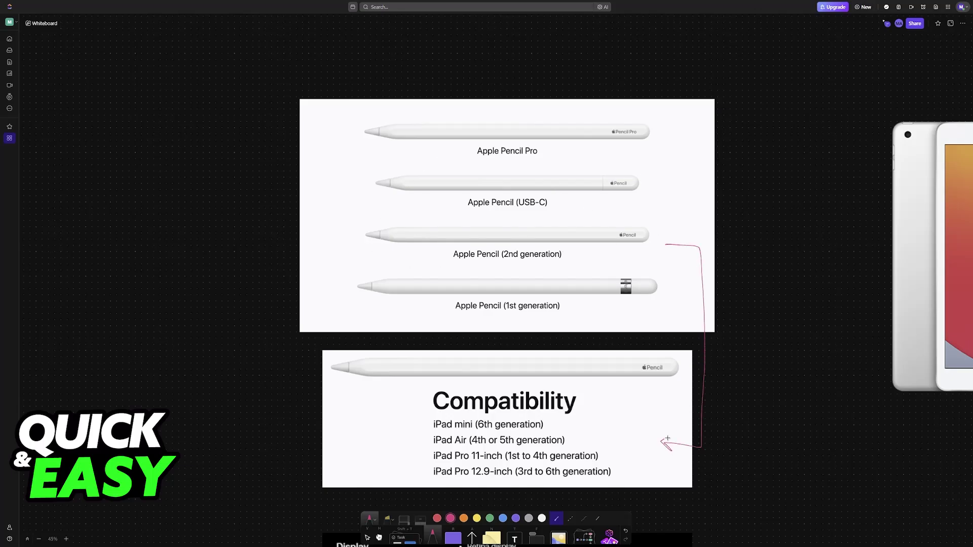
{"action": "left_click_drag", "start_coordinate": [638, 476], "coordinate": [638, 394]}
{"action": "left_click_drag", "start_coordinate": [429, 477], "coordinate": [427, 420]}
{"action": "left_click_drag", "start_coordinate": [613, 477], "coordinate": [614, 418]}
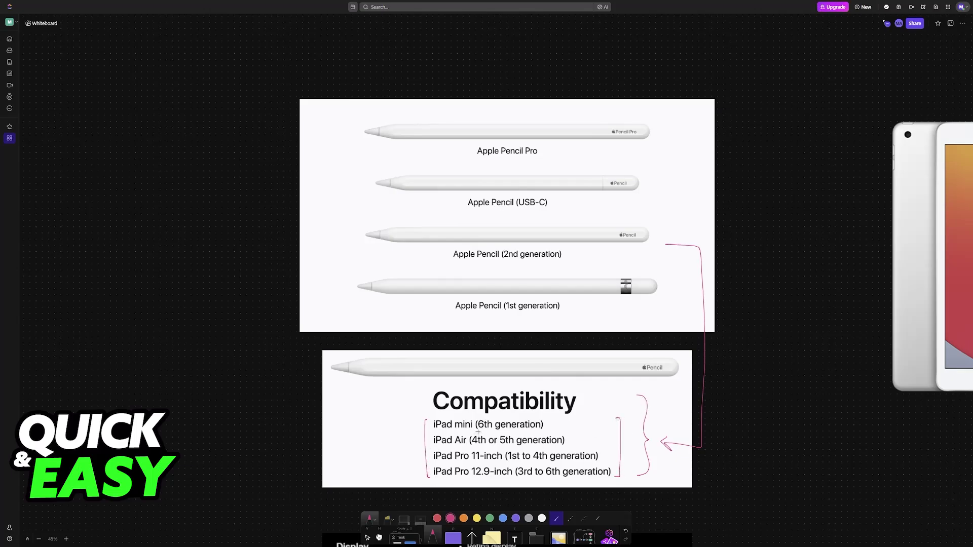
{"action": "mouse_move", "coordinate": [476, 431]}
{"action": "left_mouse_down"}
{"action": "mouse_move", "coordinate": [496, 430]}
{"action": "mouse_move", "coordinate": [442, 412]}
{"action": "mouse_move", "coordinate": [485, 446]}
{"action": "mouse_move", "coordinate": [464, 451]}
{"action": "mouse_move", "coordinate": [555, 462]}
{"action": "mouse_move", "coordinate": [536, 480]}
{"action": "left_mouse_up"}
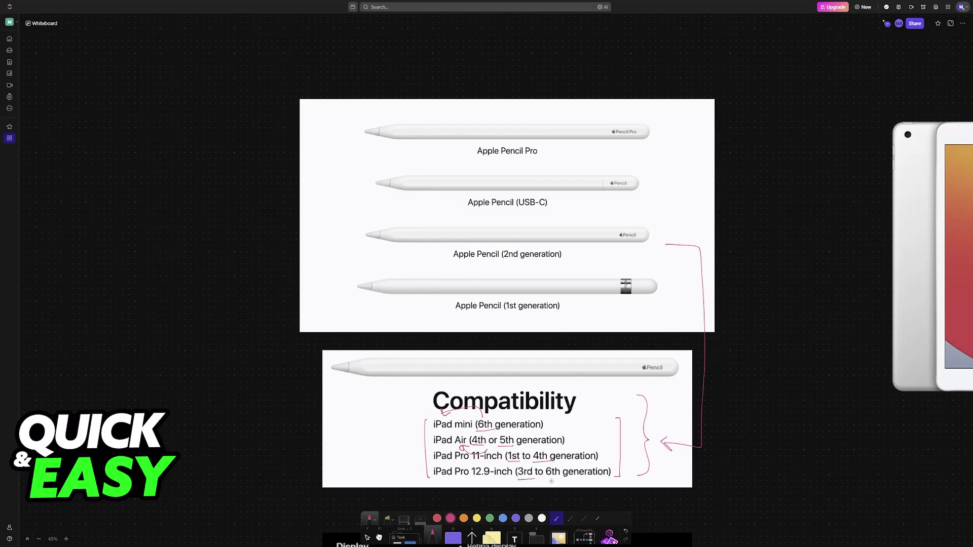
{"action": "scroll", "coordinate": [674, 390], "scroll_direction": "down", "scroll_amount": 4}
{"action": "scroll", "coordinate": [694, 382], "scroll_direction": "up", "scroll_amount": 1}
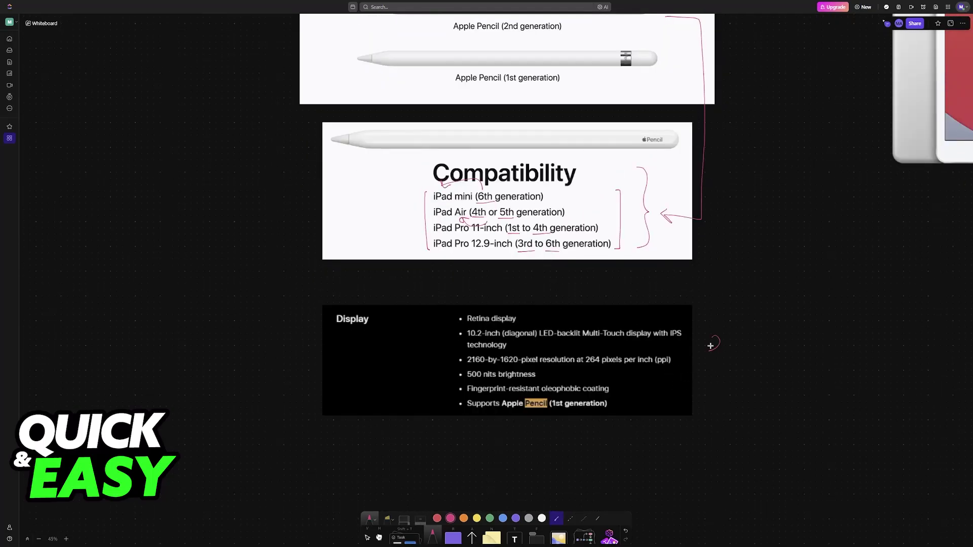
Step: Write a red "8th" beside the Display card, undoing and redrawing it neatly
{"action": "left_click_drag", "start_coordinate": [710, 346], "coordinate": [747, 344]}
{"action": "mouse_move", "coordinate": [741, 334]}
{"action": "left_mouse_down"}
{"action": "mouse_move", "coordinate": [742, 370]}
{"action": "mouse_move", "coordinate": [763, 372]}
{"action": "left_mouse_up"}
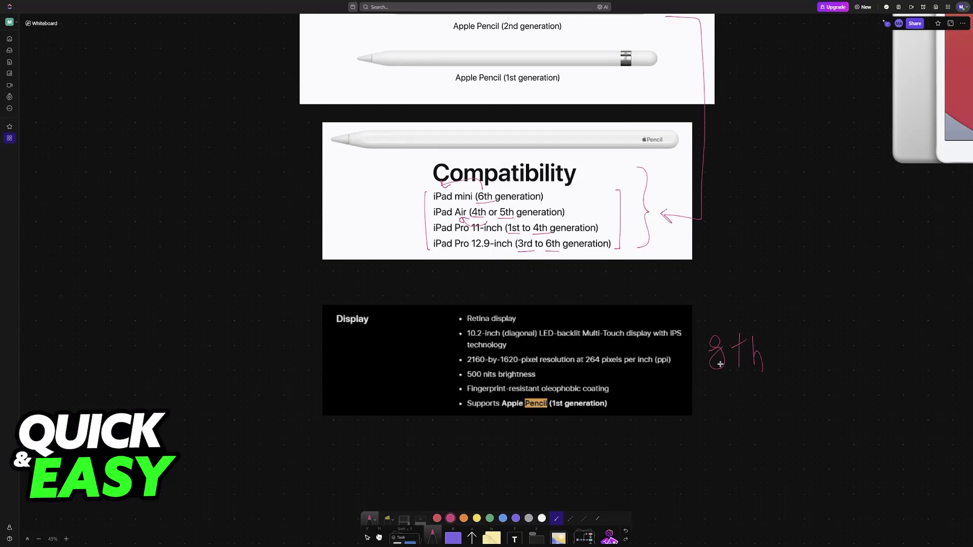
{"action": "key", "text": "ctrl+z"}
{"action": "key", "text": "ctrl+z"}
{"action": "key", "text": "ctrl+z"}
{"action": "key", "text": "ctrl+z"}
{"action": "mouse_move", "coordinate": [713, 339]}
{"action": "left_mouse_down"}
{"action": "mouse_move", "coordinate": [706, 359]}
{"action": "mouse_move", "coordinate": [727, 358]}
{"action": "left_mouse_up"}
{"action": "mouse_move", "coordinate": [719, 343]}
{"action": "left_mouse_down"}
{"action": "mouse_move", "coordinate": [732, 341]}
{"action": "mouse_move", "coordinate": [744, 359]}
{"action": "left_mouse_up"}
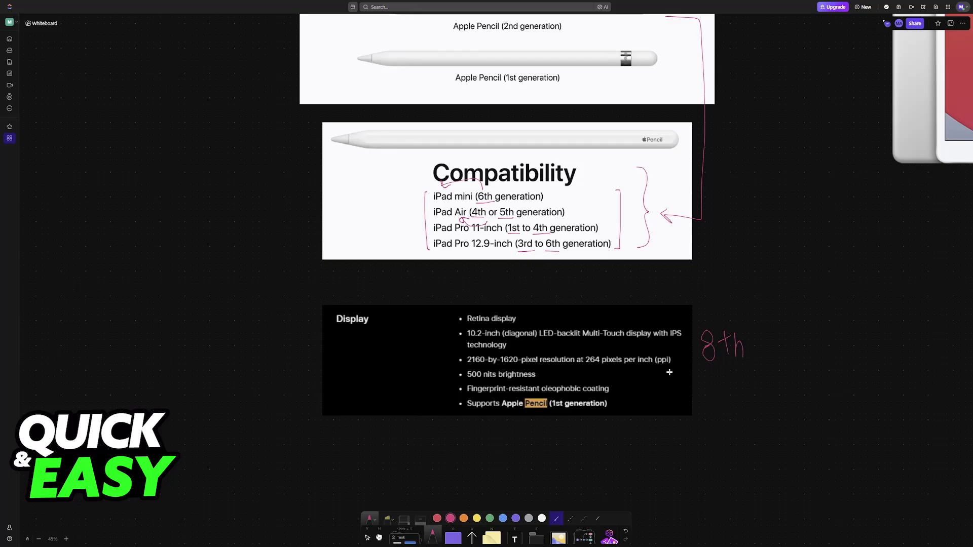
Step: Underline Display and arrow it to the 1st-generation Pencil support line
{"action": "mouse_move", "coordinate": [337, 330]}
{"action": "left_mouse_down"}
{"action": "mouse_move", "coordinate": [369, 330]}
{"action": "mouse_move", "coordinate": [454, 408]}
{"action": "mouse_move", "coordinate": [443, 413]}
{"action": "mouse_move", "coordinate": [619, 412]}
{"action": "left_mouse_up"}
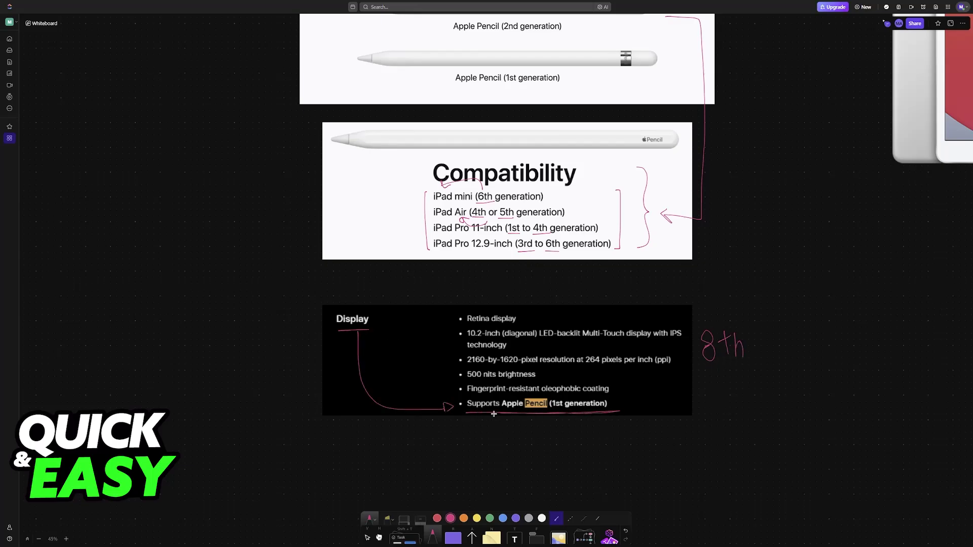